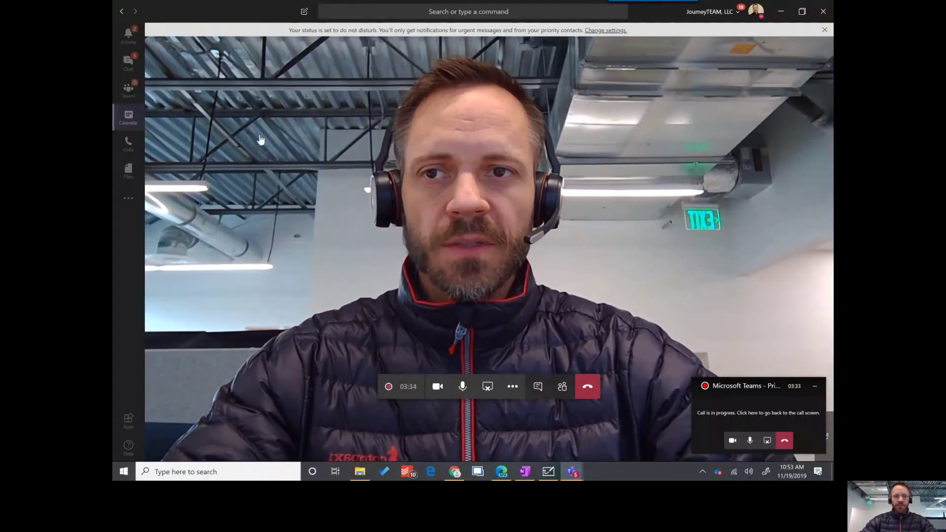
# Create a channel called Private Channel in the SharePoint | KM team, accessible only to a specific group of people within the team.
pyautogui.hotkey('ctrl', '3')
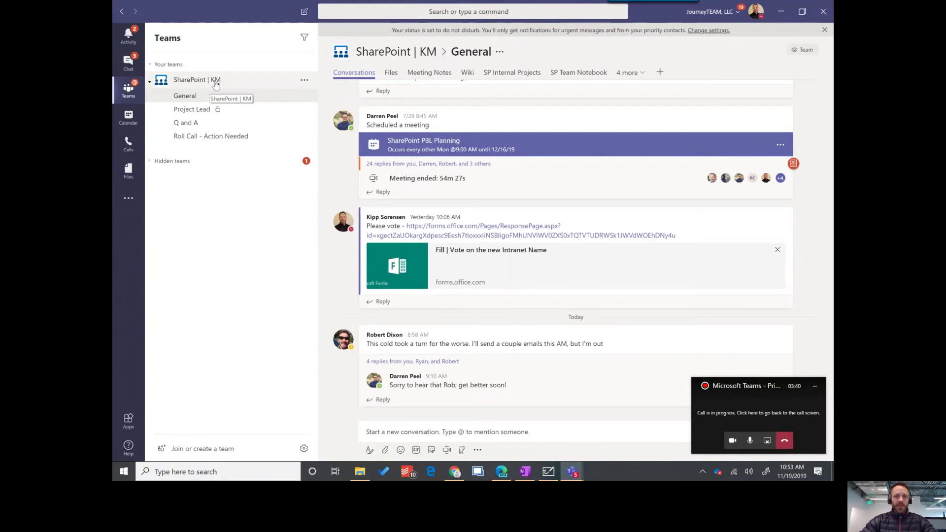
pyautogui.click(305, 80)
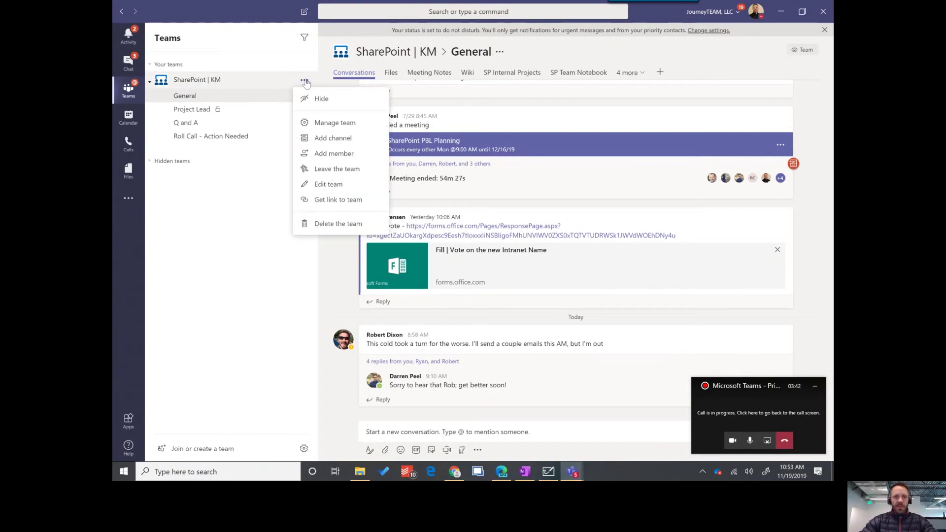
pyautogui.click(334, 138)
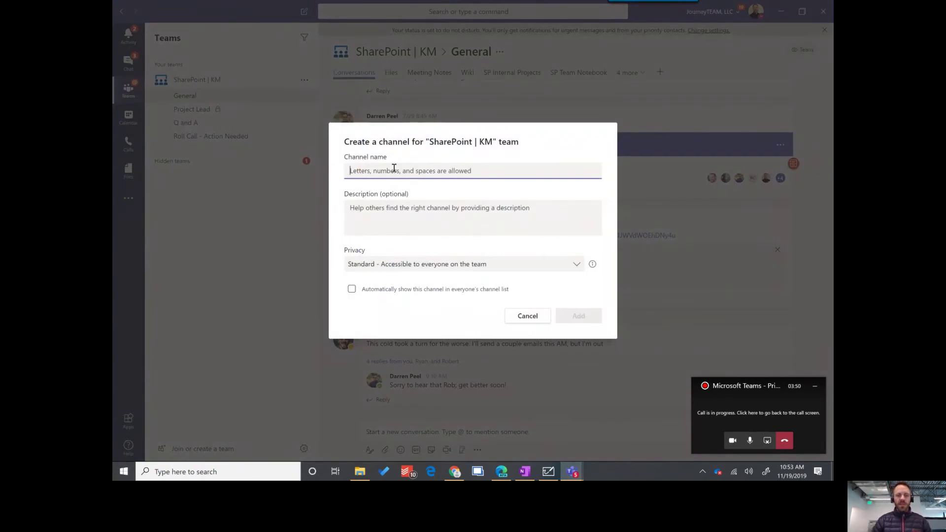
pyautogui.write('Pri')
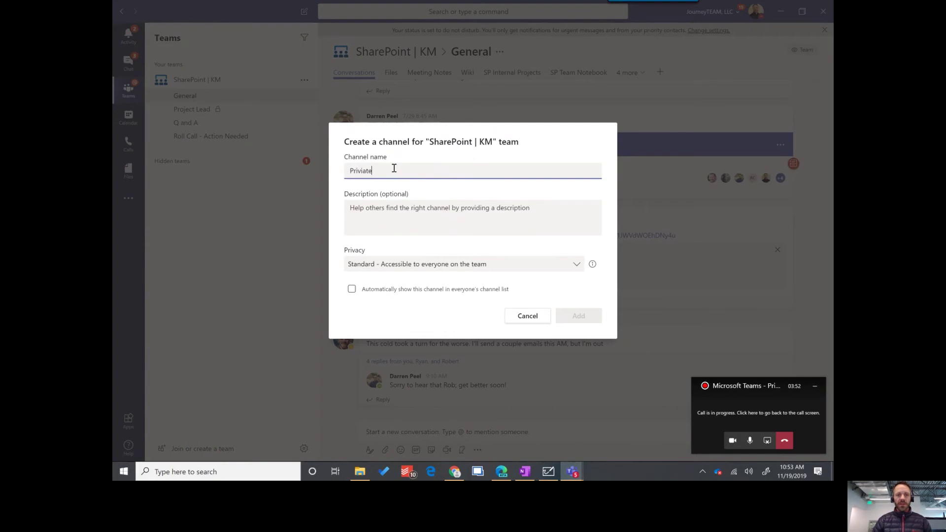
pyautogui.write('vate Channel')
pyautogui.click(439, 265)
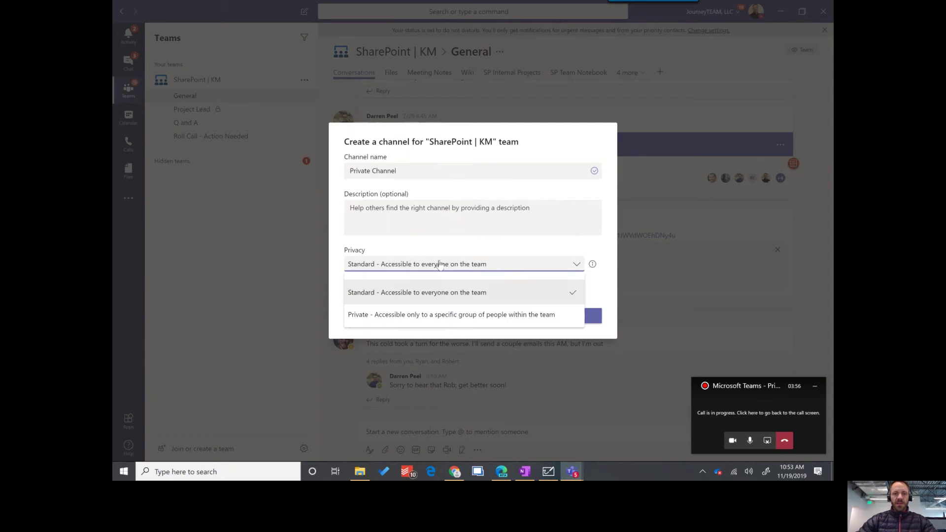
pyautogui.click(423, 313)
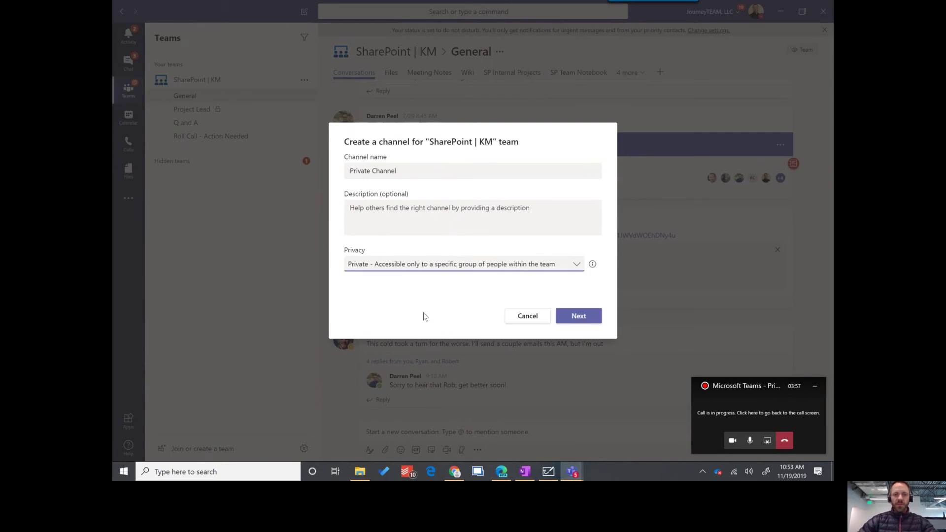
pyautogui.click(577, 317)
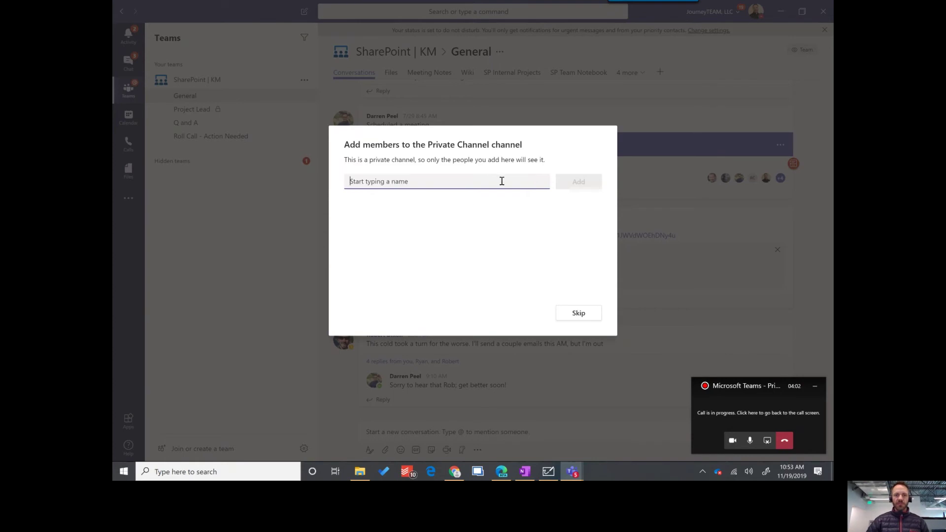
# Search for several people by first name as possible members of the new channel, clearing each search.
pyautogui.write('brent')
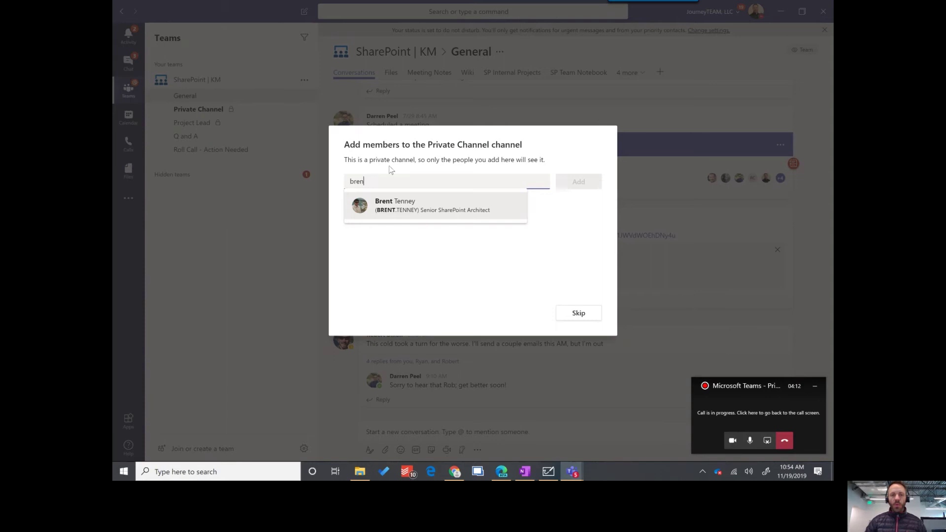
pyautogui.press('BackSpace')
pyautogui.press('BackSpace')
pyautogui.press('BackSpace')
pyautogui.press('BackSpace')
pyautogui.write('jos')
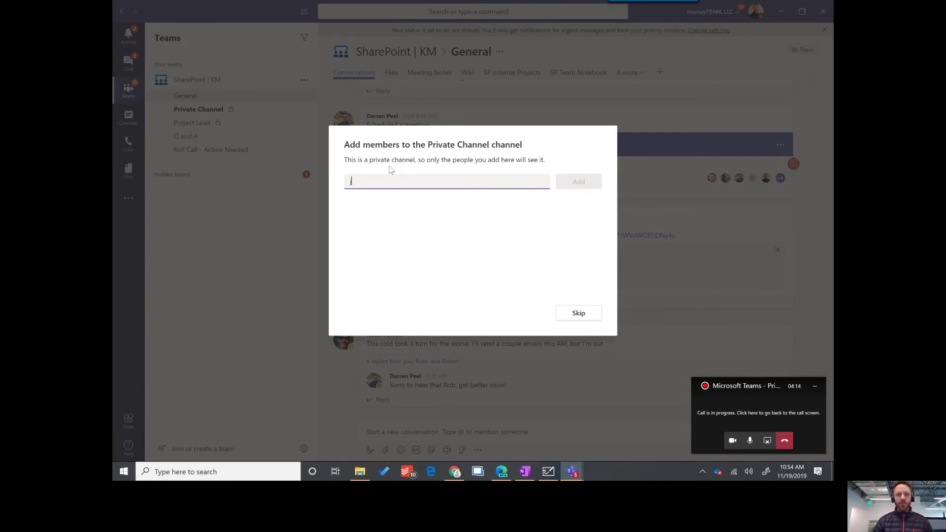
pyautogui.press('BackSpace')
pyautogui.press('BackSpace')
pyautogui.press('BackSpace')
pyautogui.write('mike')
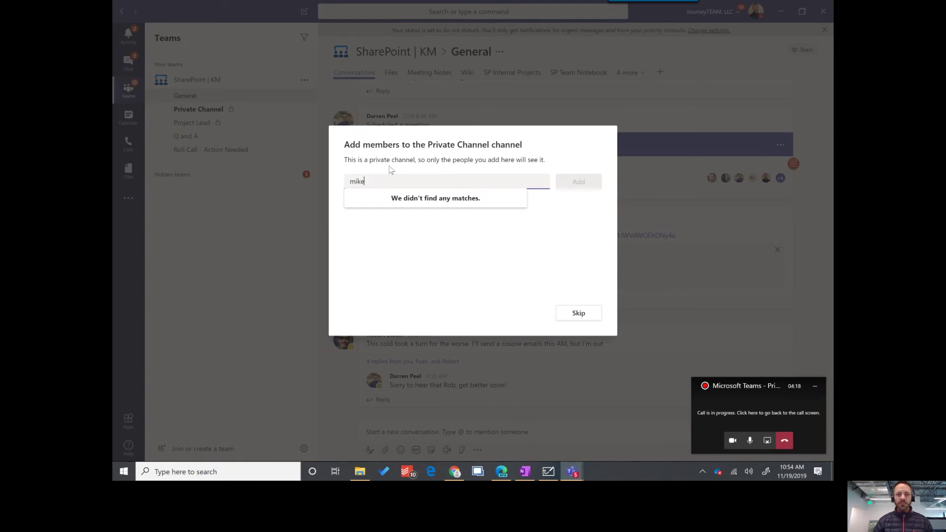
pyautogui.press('BackSpace')
pyautogui.press('BackSpace')
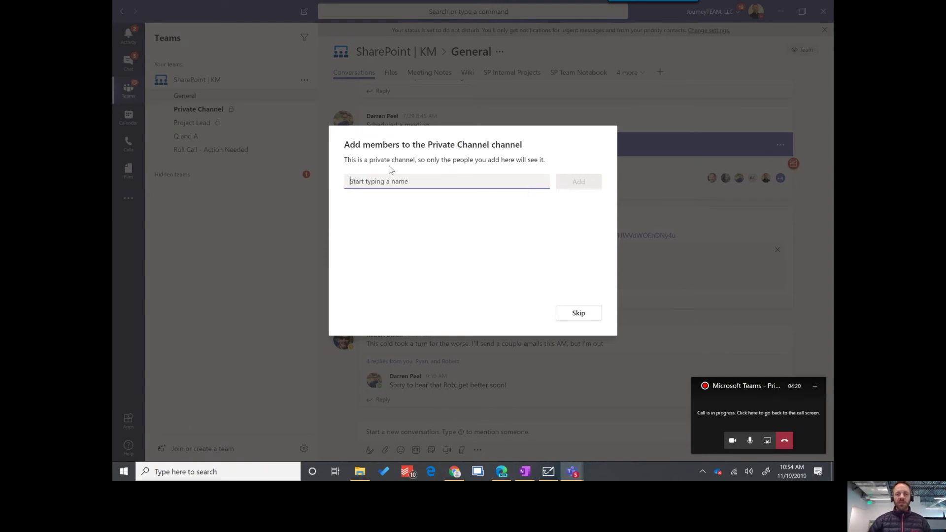
# Add the Senior SharePoint Architect to the private channel with the Member role and finish the member setup.
pyautogui.write('brent')
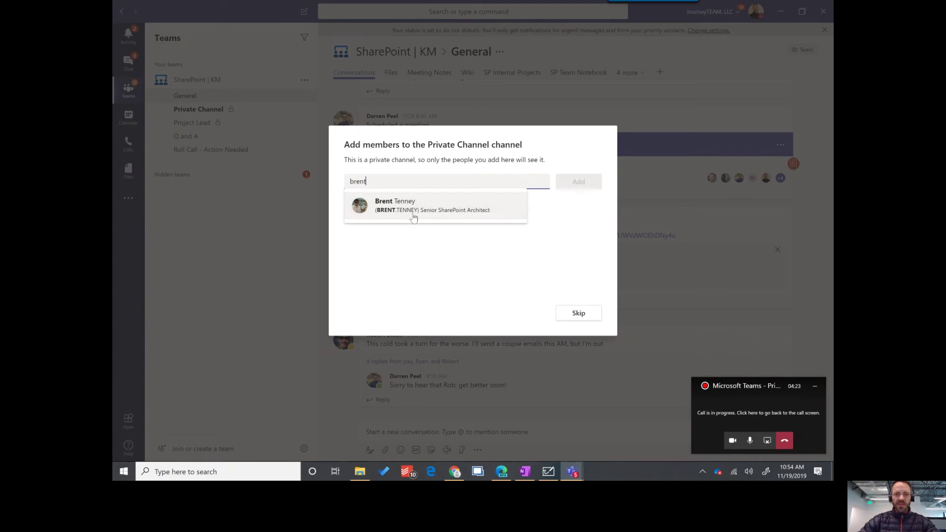
pyautogui.click(413, 213)
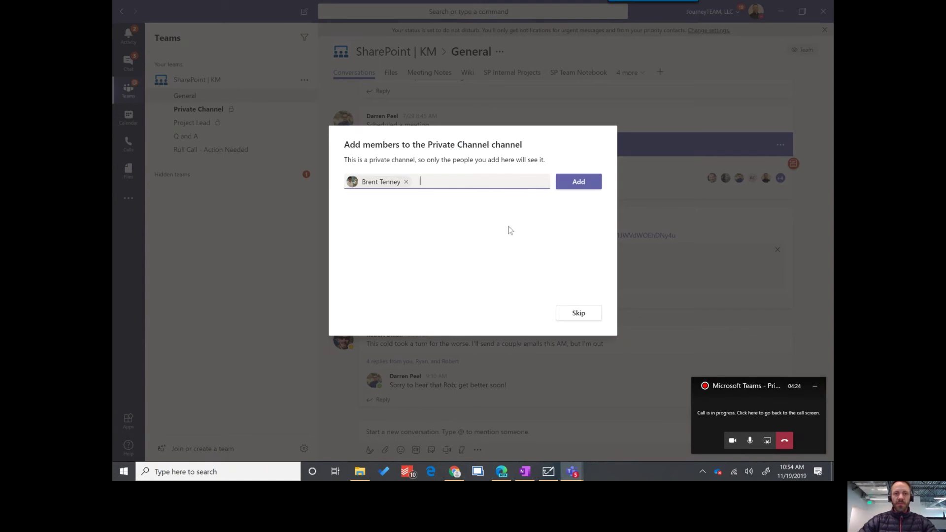
pyautogui.click(580, 183)
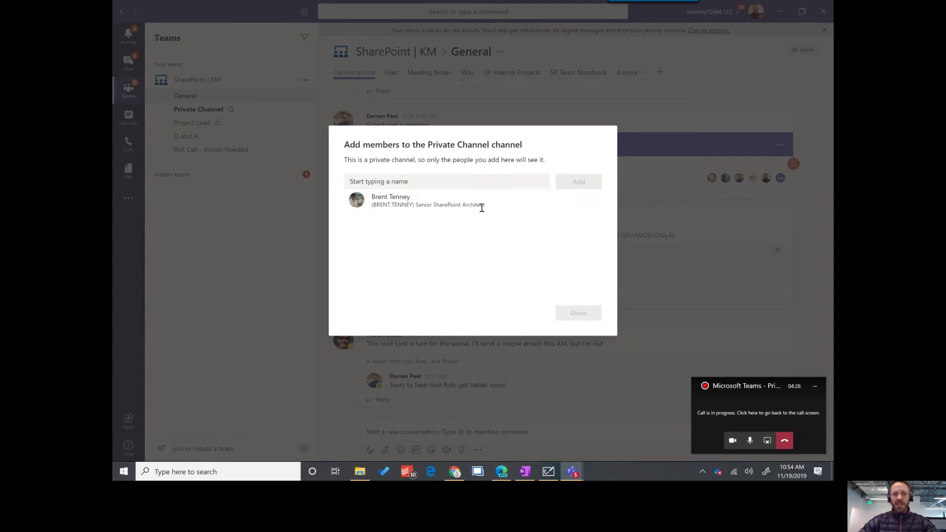
pyautogui.click(565, 202)
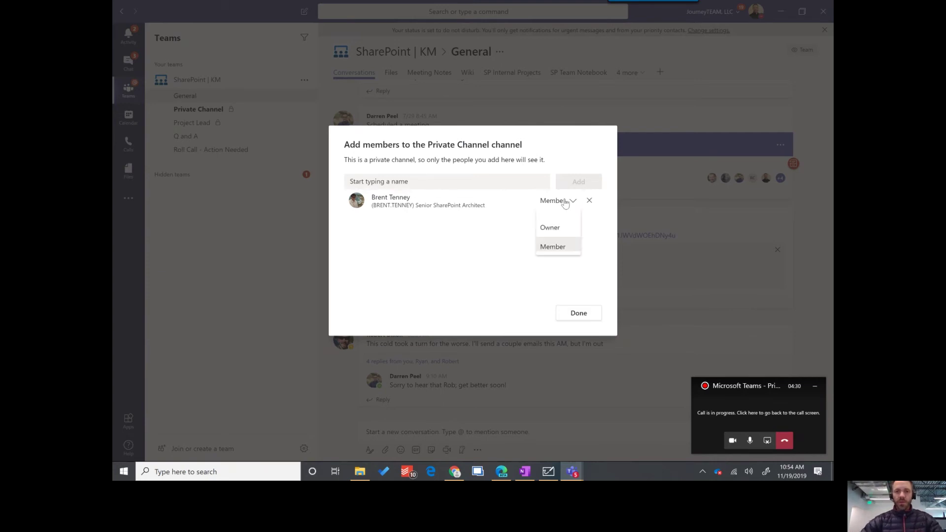
pyautogui.click(491, 262)
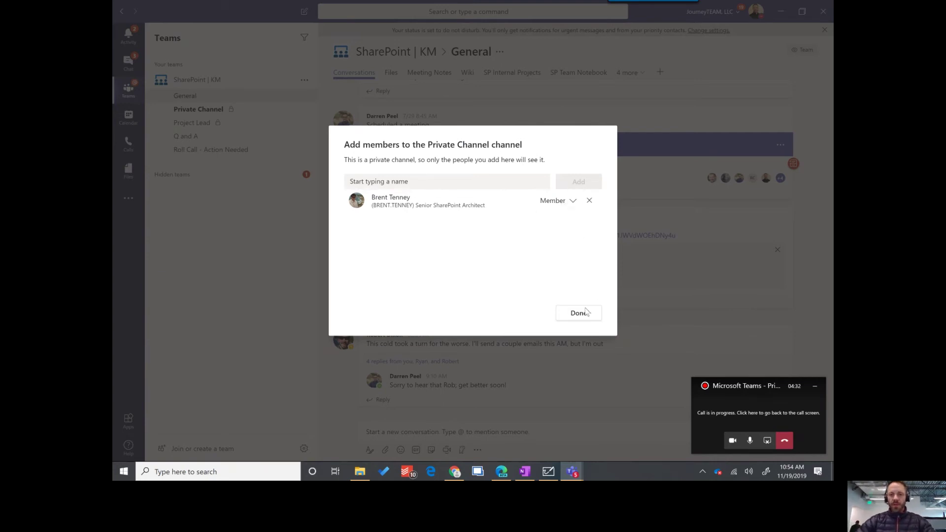
pyautogui.click(585, 313)
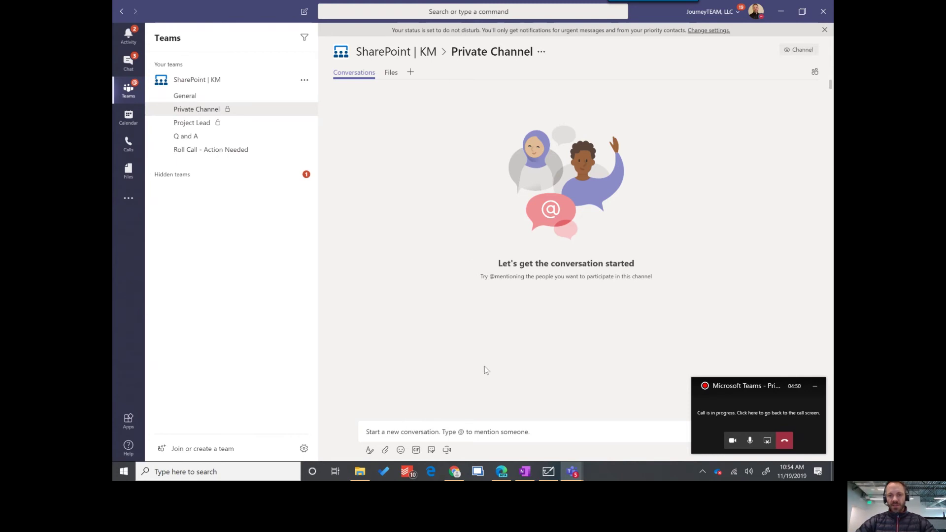
# Open the private channel's files in SharePoint and examine the site's address and its site contents.
pyautogui.click(392, 74)
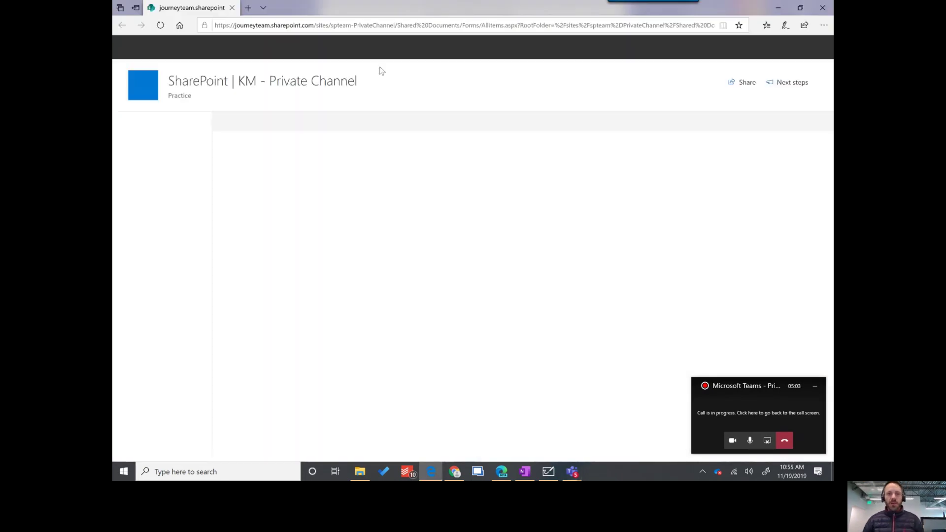
pyautogui.click(381, 27)
pyautogui.click(389, 25)
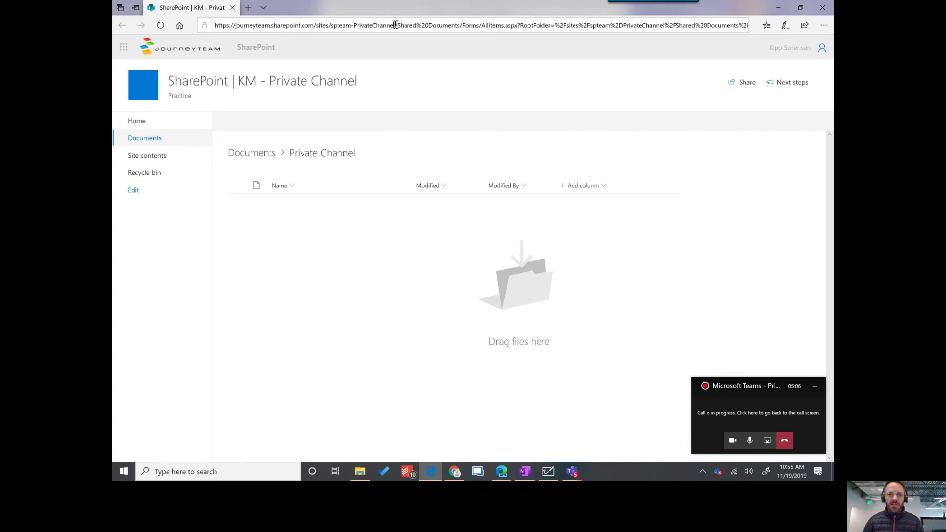
pyautogui.moveTo(397, 25); pyautogui.dragTo(180, 26)
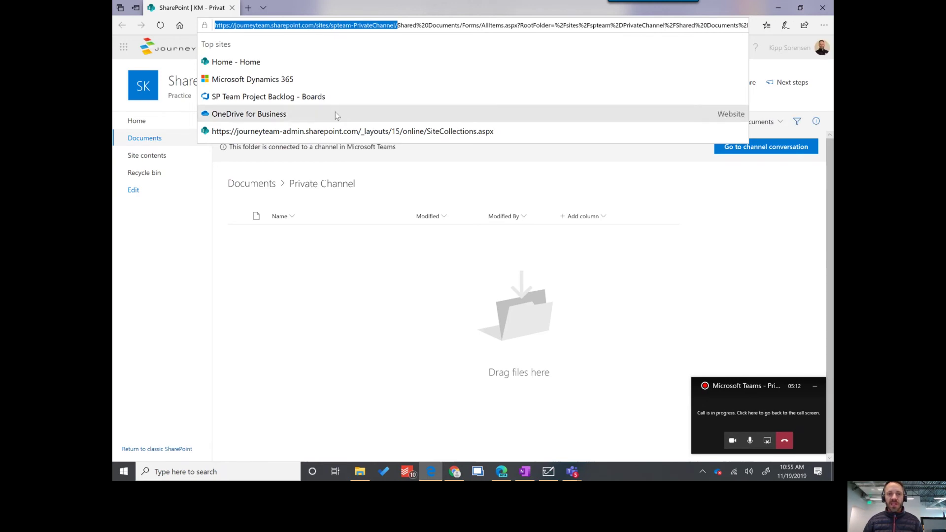
pyautogui.click(306, 251)
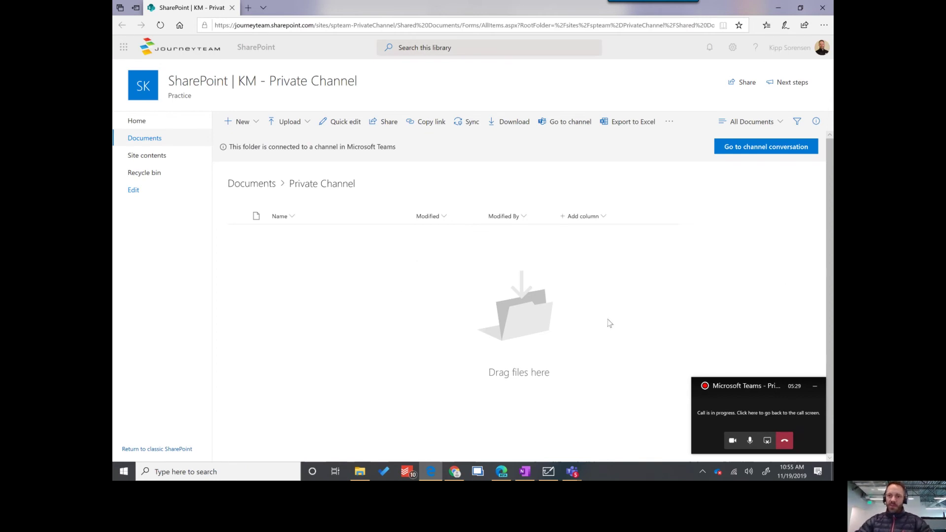
pyautogui.click(733, 47)
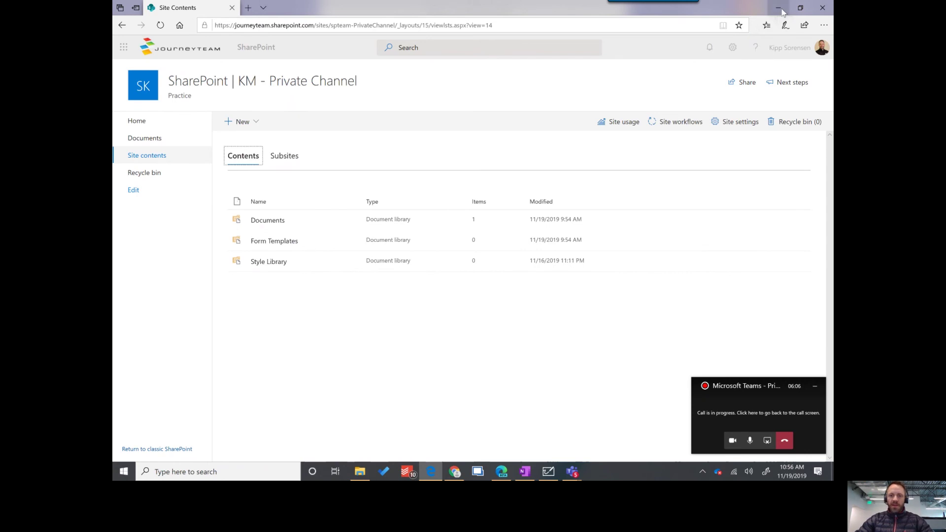
# Switch back to Teams and examine the SharePoint | KM team's member permission for creating private channels.
pyautogui.click(571, 472)
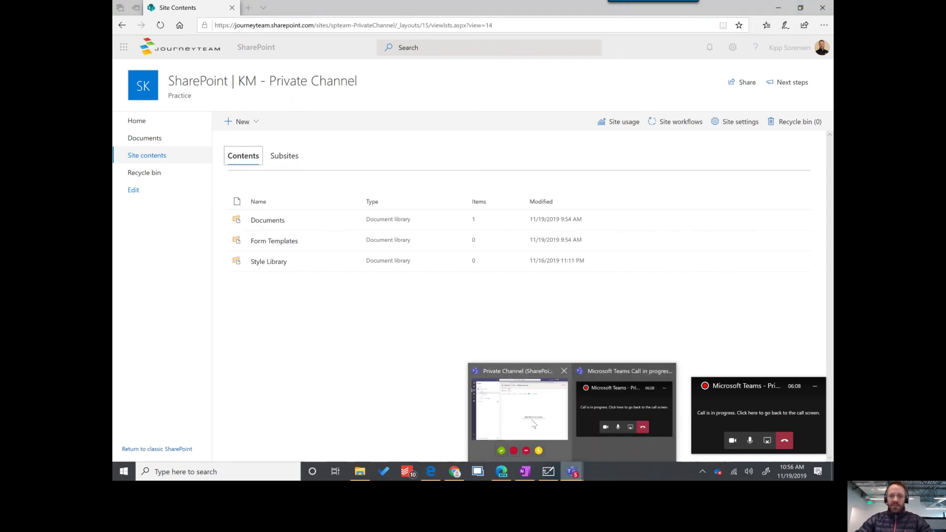
pyautogui.click(507, 413)
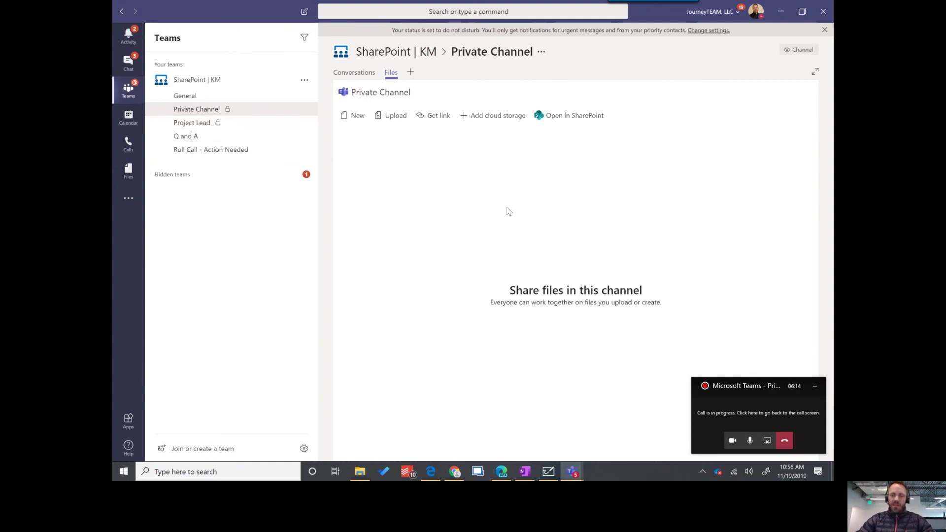
pyautogui.click(354, 72)
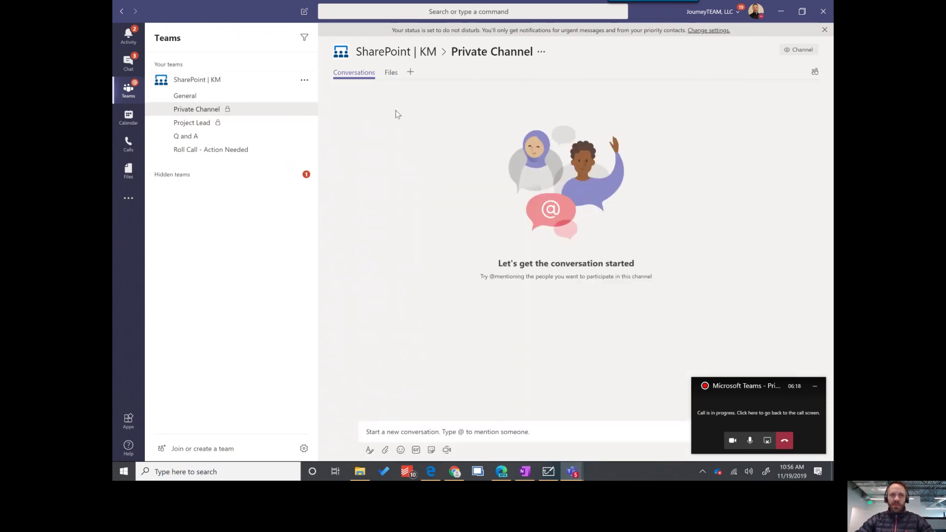
pyautogui.click(204, 80)
pyautogui.click(482, 97)
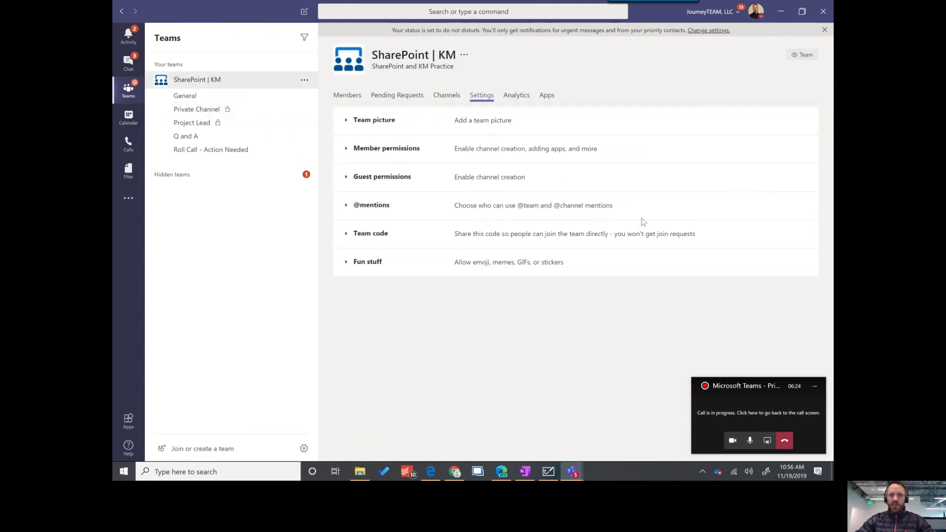
pyautogui.click(347, 151)
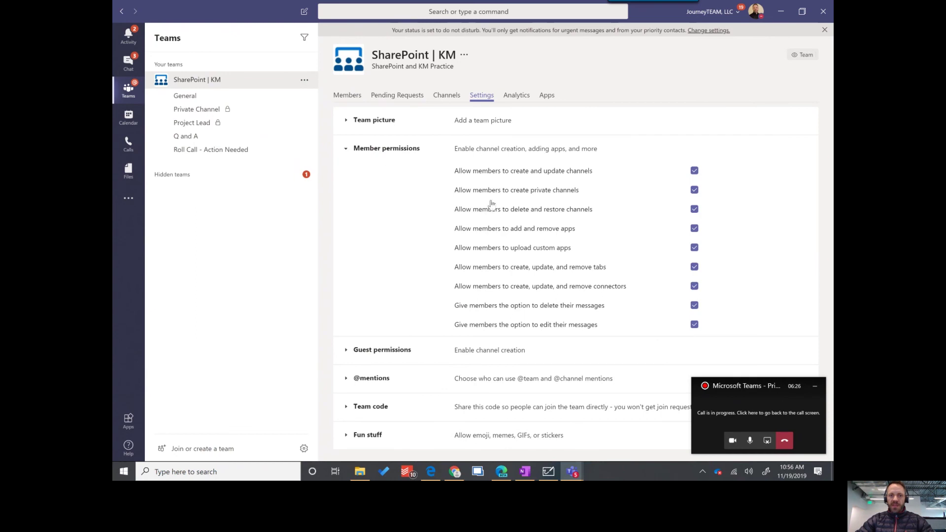
pyautogui.moveTo(578, 190); pyautogui.dragTo(457, 198)
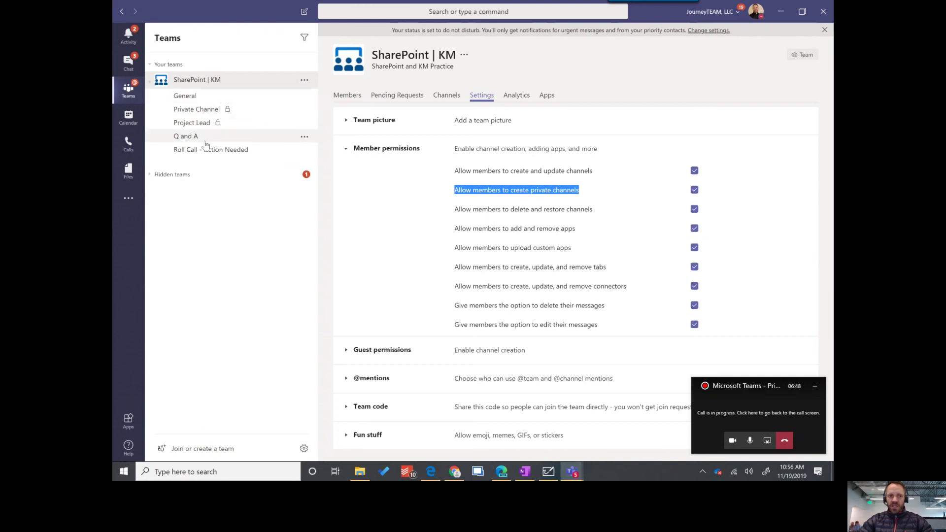
# Show the team's channel list and the management options available for the Private Test channel.
pyautogui.click(446, 97)
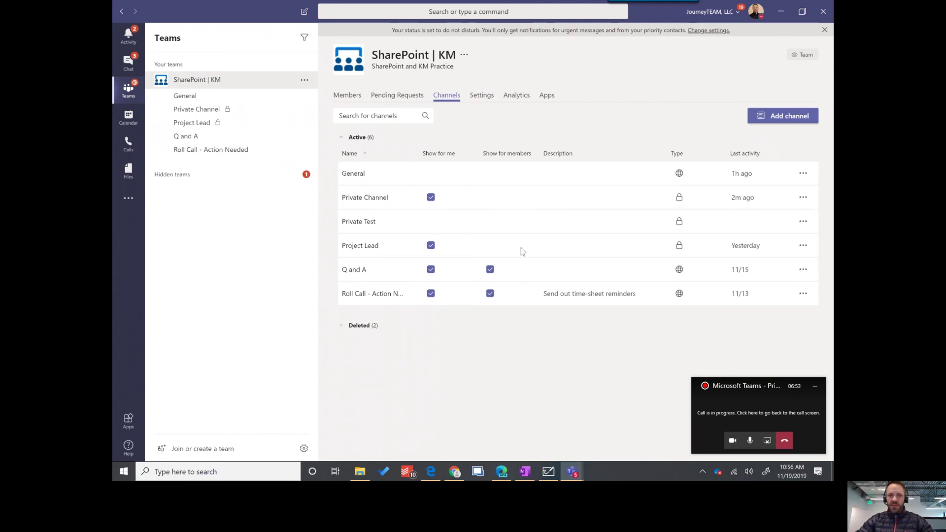
pyautogui.moveTo(391, 226); pyautogui.dragTo(345, 227)
pyautogui.click(340, 222)
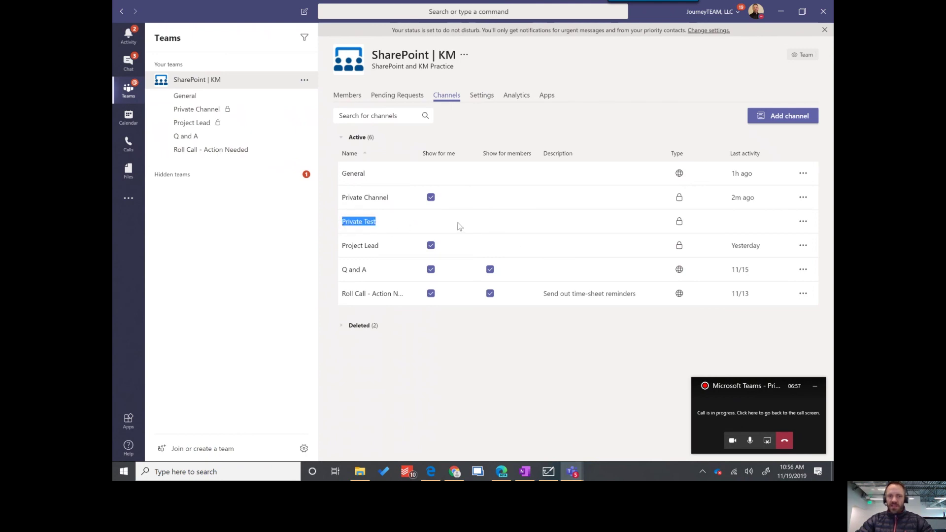
pyautogui.click(802, 223)
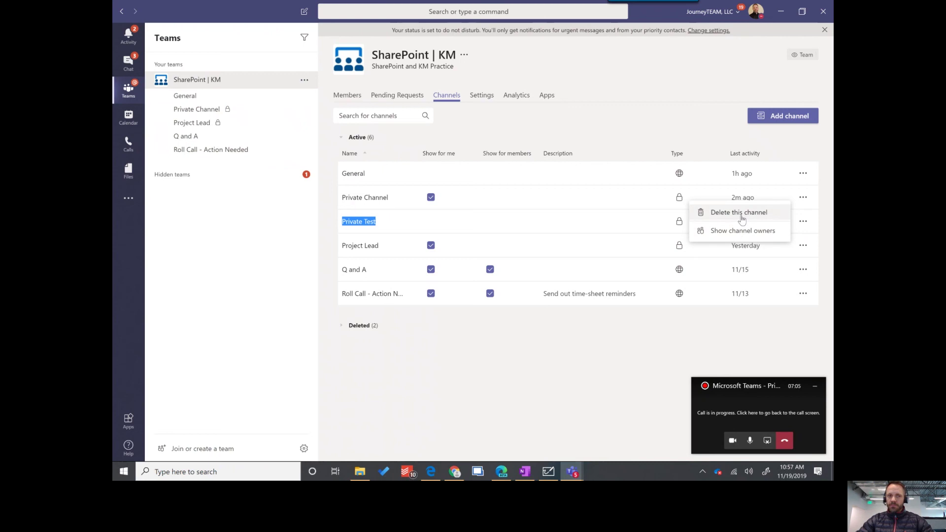
# Return to the team's General channel and look through its earlier conversations.
pyautogui.click(414, 422)
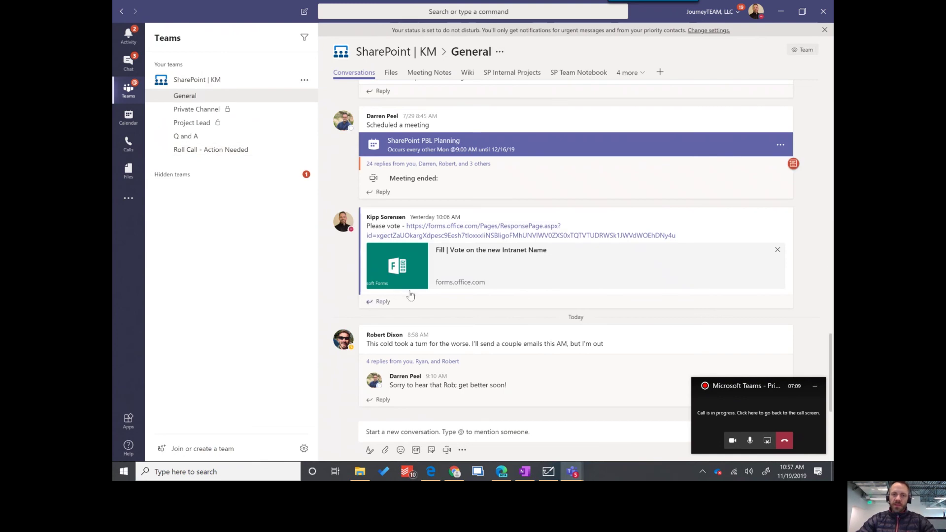
pyautogui.scroll(5, 488, 290)
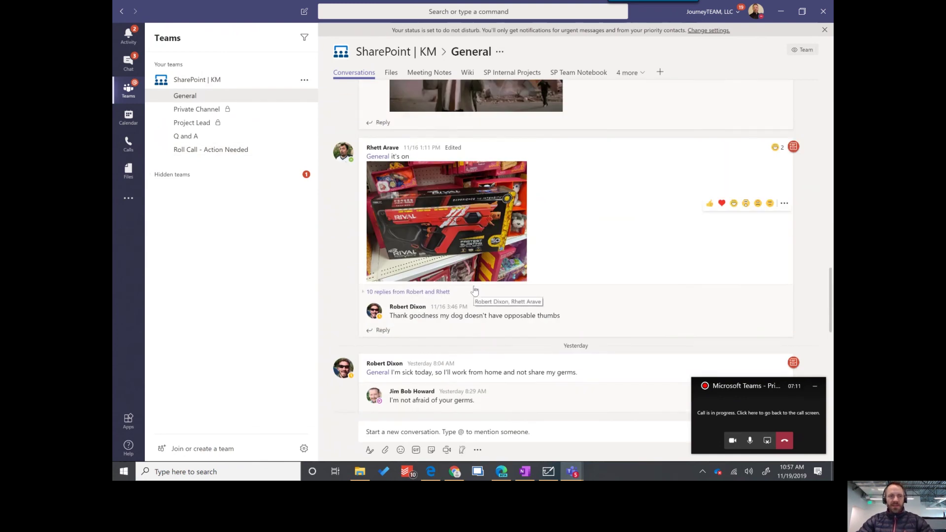